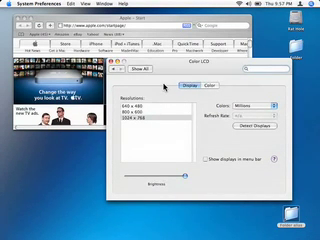
# - Cycle the Command-Tab switcher through Finder, Safari and System Preferences, landing on Safari
pyautogui.press('super+Tab')
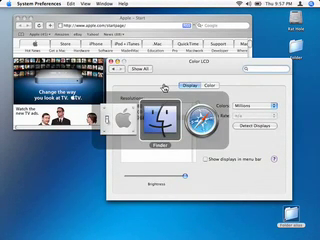
pyautogui.press('super+Tab')
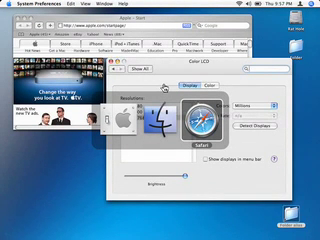
pyautogui.press('super+Tab')
pyautogui.press('super+shift+Tab')
pyautogui.press('super+Tab')
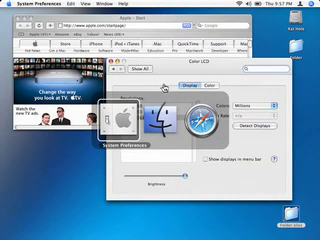
pyautogui.press('super+Tab')
pyautogui.press('super+Tab')
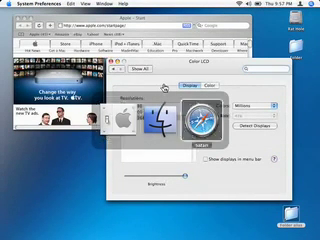
pyautogui.press('super+Tab')
pyautogui.press('super+shift+Tab')
pyautogui.press('super+Tab')
pyautogui.press('super+shift+Tab')
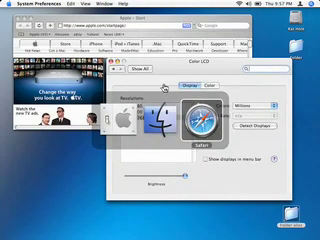
pyautogui.press('super+shift+Tab')
pyautogui.press('super+shift+Tab')
pyautogui.press('super+shift+Tab')
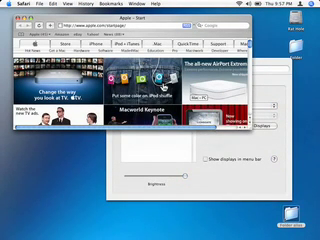
# - Switch through Finder to Safari and hide Safari with Command-H
pyautogui.press('super+Tab')
pyautogui.press('super+Tab')
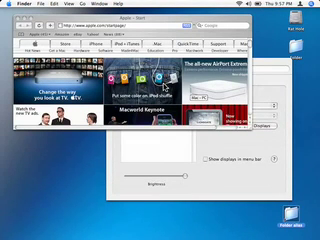
pyautogui.press('super+Tab')
pyautogui.press('super+Tab')
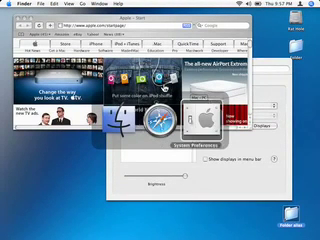
pyautogui.press('super+Tab')
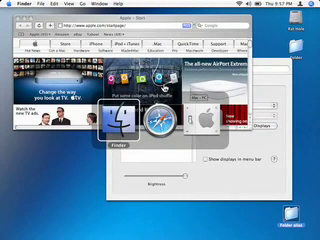
pyautogui.press('super+Tab')
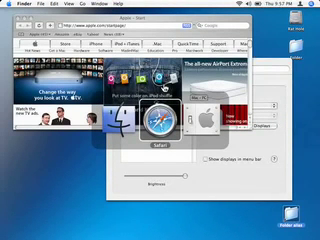
pyautogui.press('super+h')
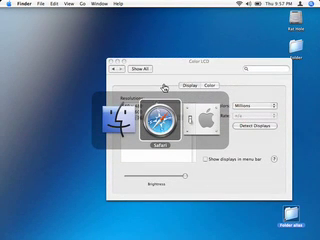
# - Hide System Preferences, then reopen the switcher with System Preferences selected
pyautogui.press('super+Tab')
pyautogui.press('super+h')
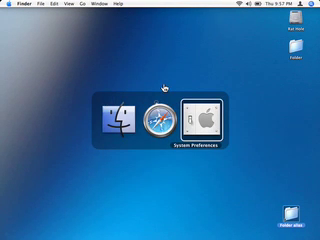
pyautogui.press('super+Tab')
pyautogui.press('super+Tab')
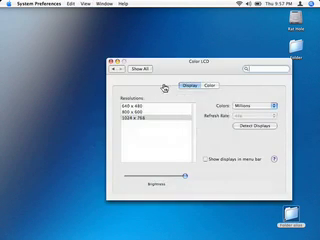
pyautogui.press('super+Tab')
pyautogui.press('Tab')
pyautogui.press('super+Tab')
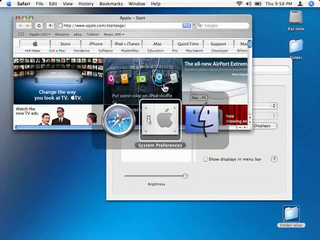
# - Quit System Preferences with Command-Q and switch back to Safari's Apple start page
pyautogui.press('super+q')
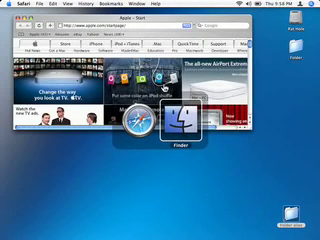
pyautogui.press('super+Tab')
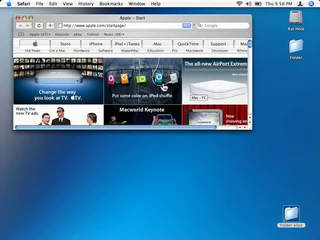
pyautogui.moveTo(132, 20)
pyautogui.mouseDown()
pyautogui.moveTo(157, 53)
pyautogui.moveTo(172, 85)
pyautogui.moveTo(157, 53)
pyautogui.moveTo(134, 20)
pyautogui.moveTo(125, 20)
pyautogui.mouseUp()
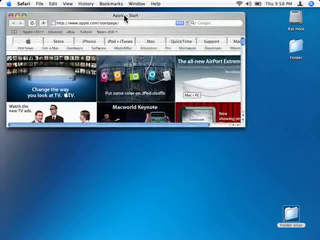